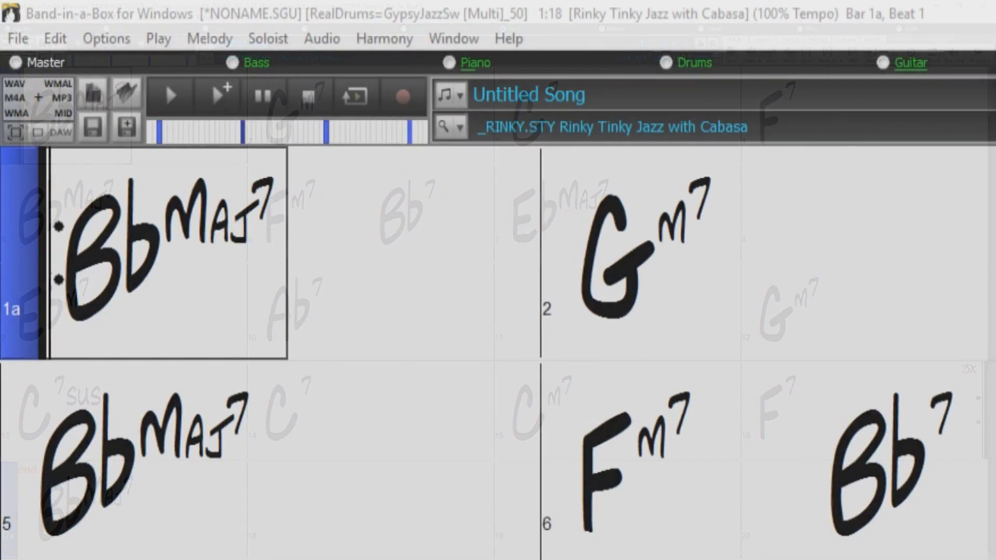
Step: Open the StylePicker from the style button beside _RINKY.STY
left_click(445, 127)
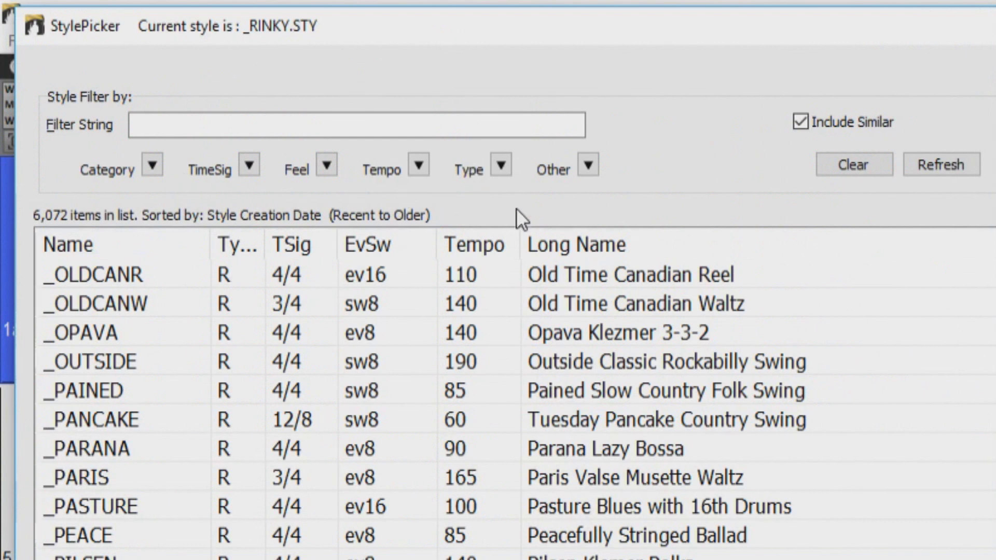
Step: Filter the style list to Real (no MIDI) styles, leaving 2,704 entries
left_click(502, 166)
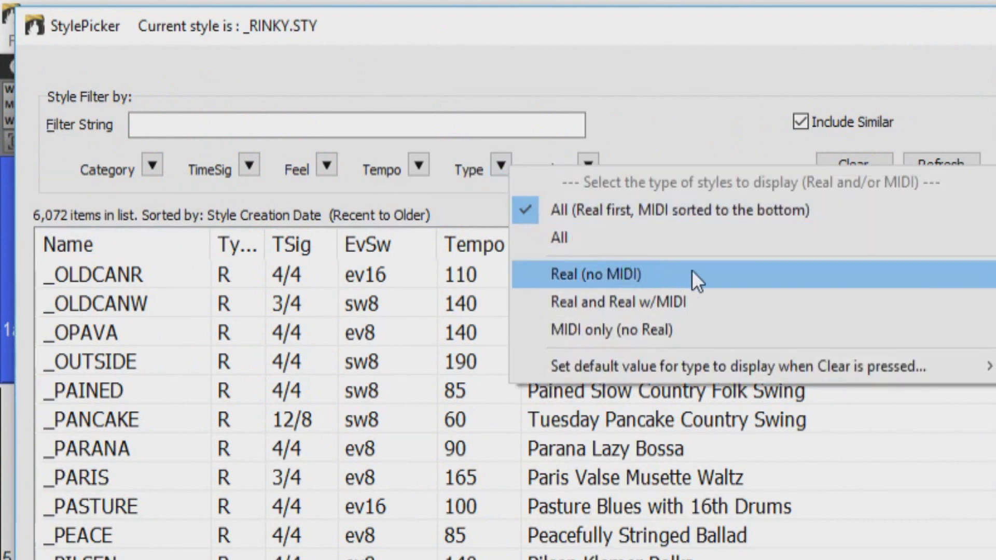
left_click(623, 269)
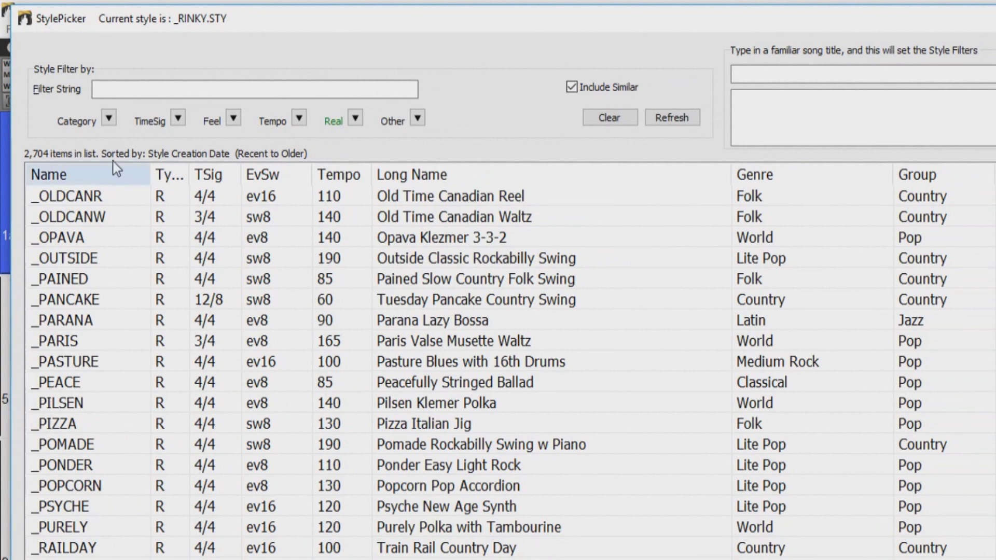
Step: Narrow the category to Everything Jazz and audition _ESQUIRE and another jazz style
left_click(109, 118)
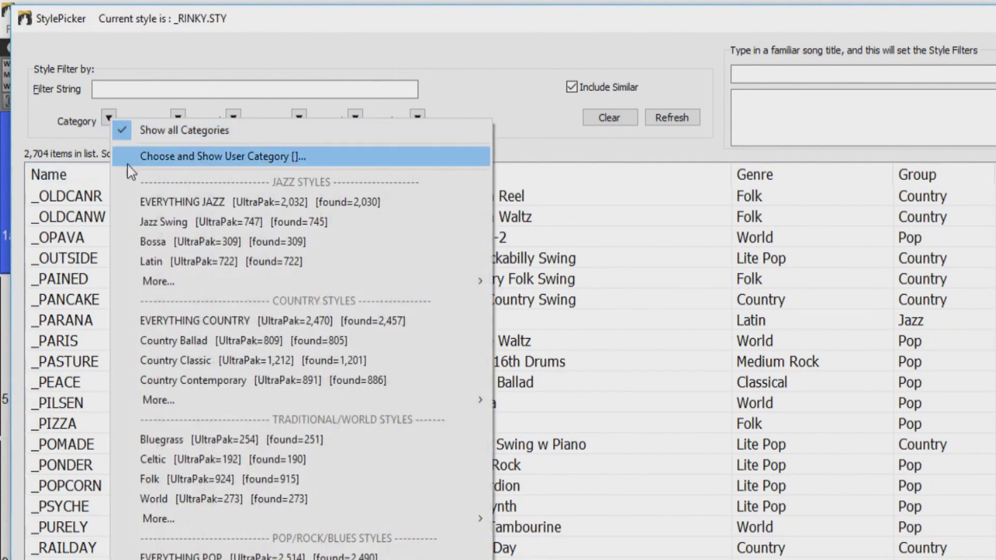
left_click(178, 199)
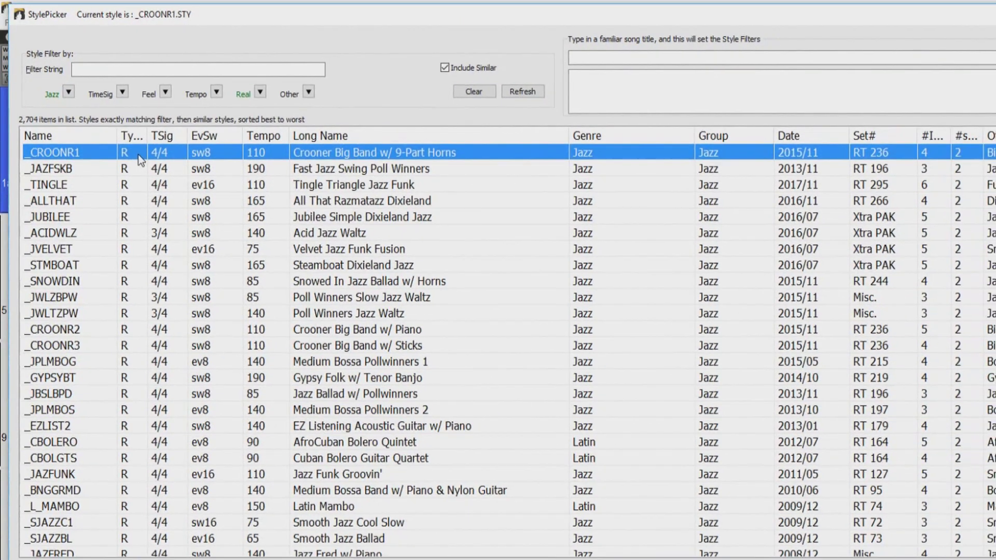
scroll(237, 278, "down", 6)
scroll(343, 272, "up", 6)
scroll(405, 295, "down", 6)
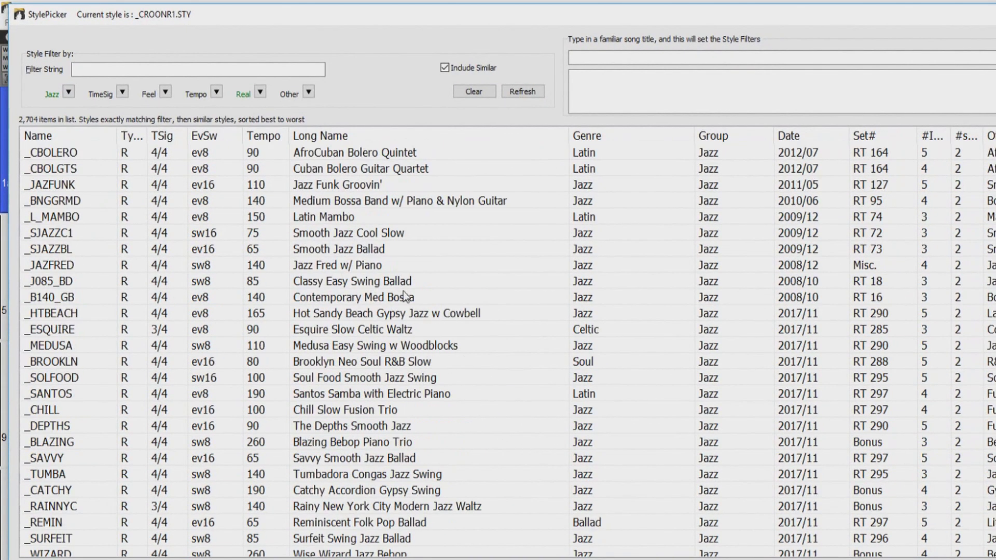
left_click(66, 333)
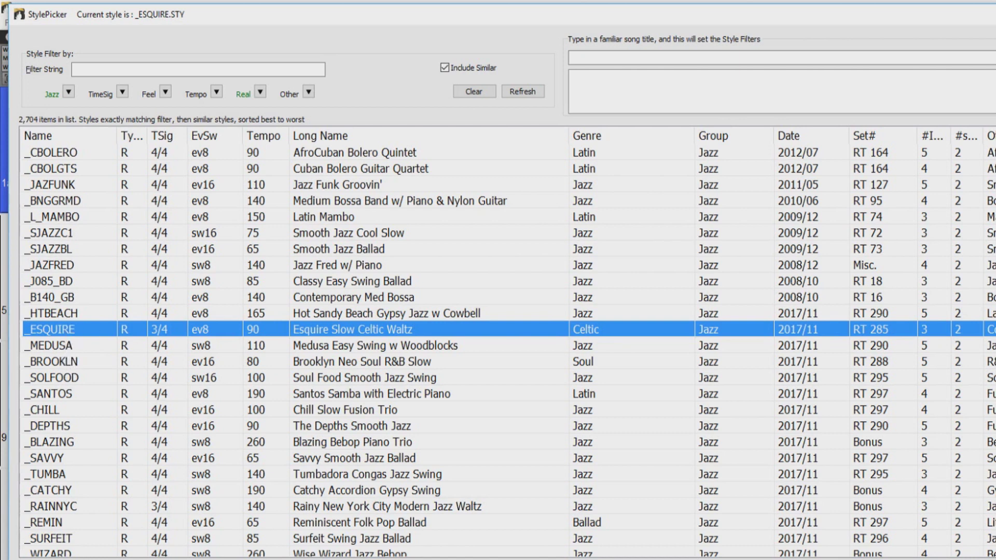
left_click(172, 297)
scroll(81, 280, "up", 5)
scroll(80, 272, "up", 3)
Step: Audition _JVELVET and _CROONR2, then apply _PIVOT Pivot Swing Ballad with Strings
left_click(62, 249)
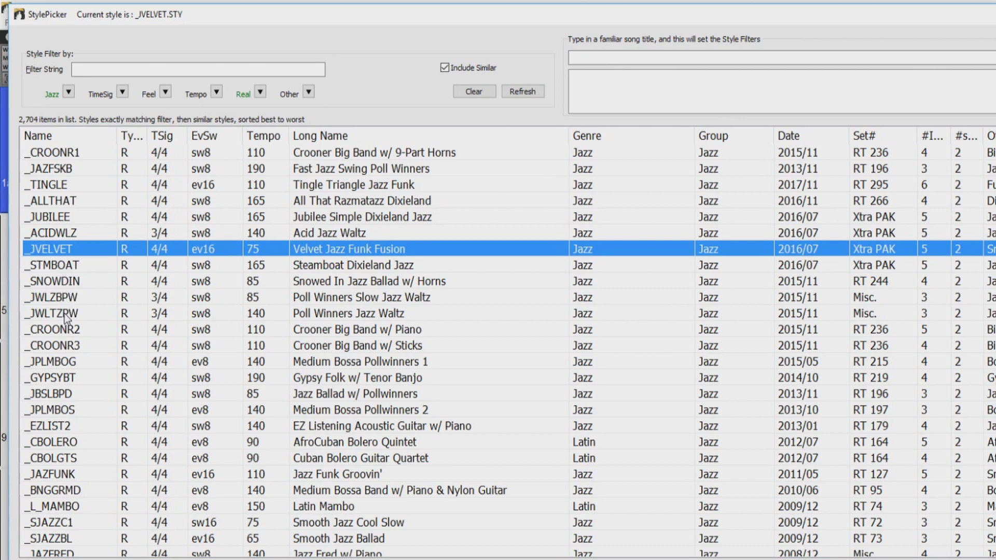
left_click(67, 330)
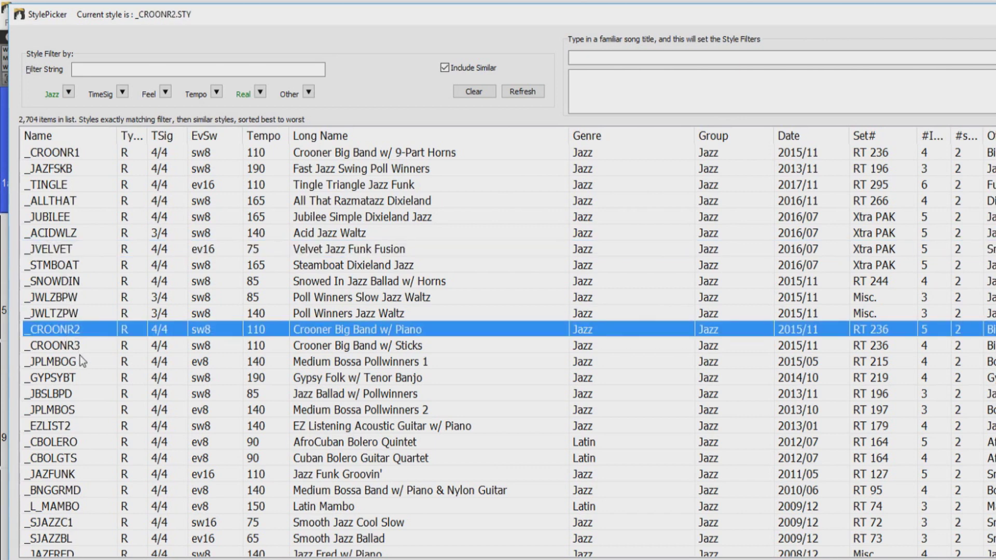
scroll(80, 355, "down", 4)
scroll(83, 364, "down", 2)
scroll(83, 363, "down", 1)
scroll(82, 363, "down", 4)
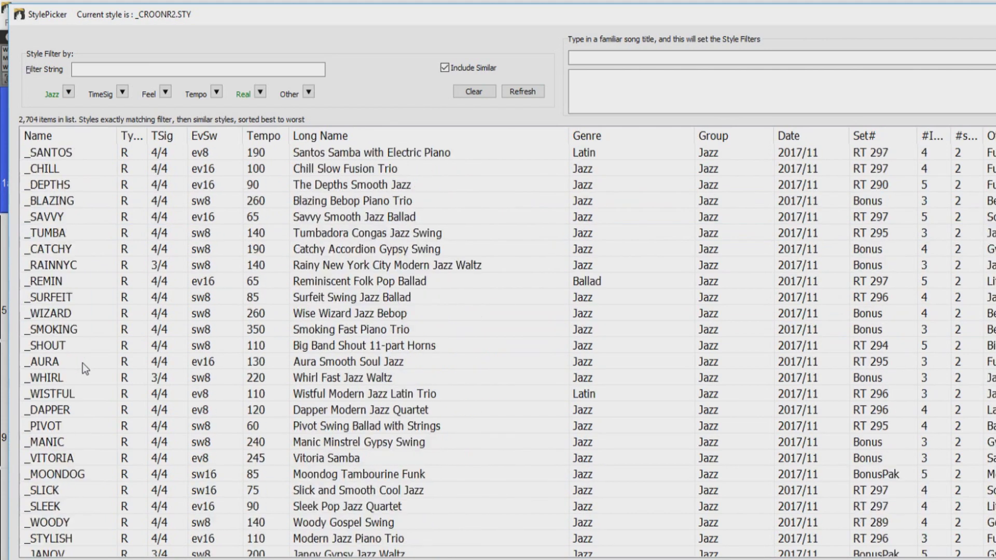
left_click(72, 424)
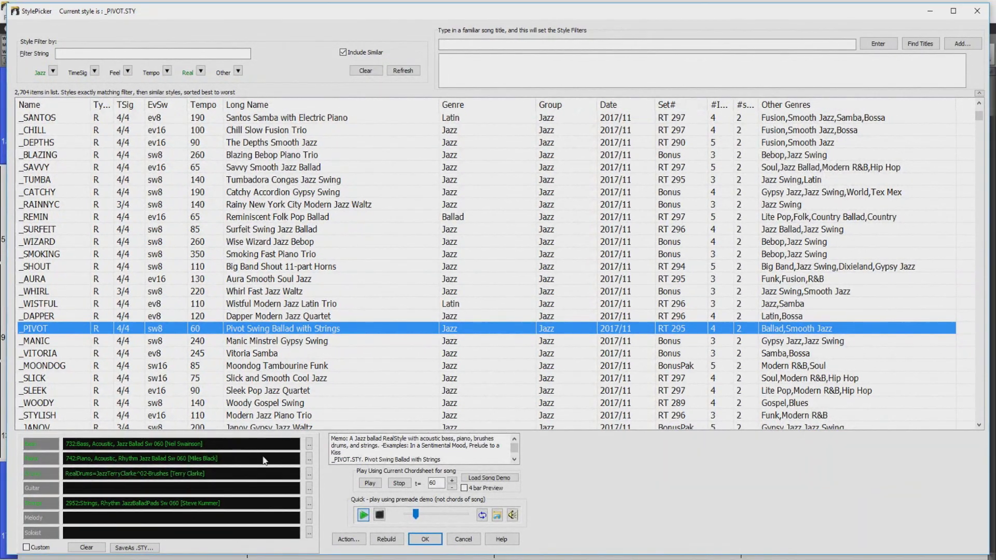
left_click(425, 539)
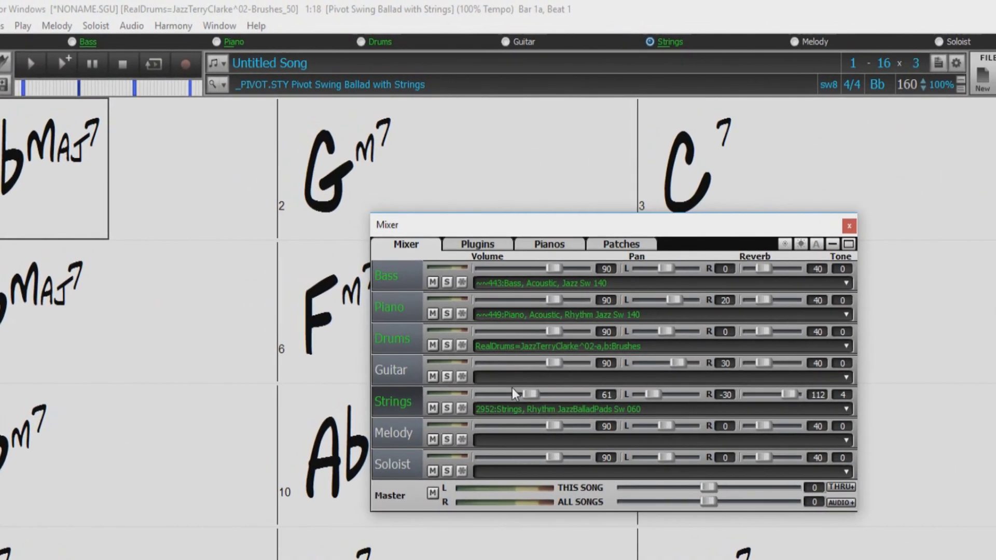
Step: Change the song tempo to 60 and play back the regenerated ballad
left_click(909, 85)
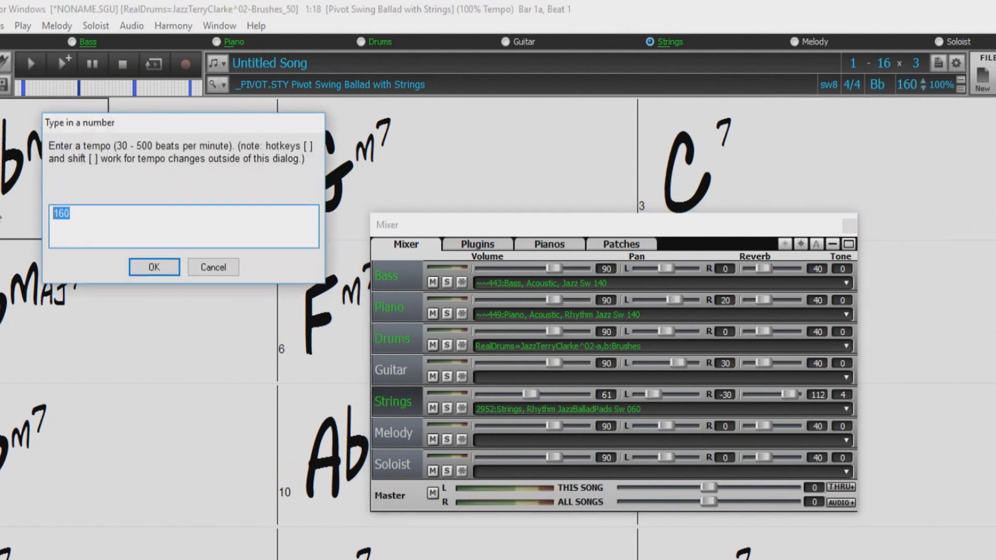
type("60")
left_click(153, 267)
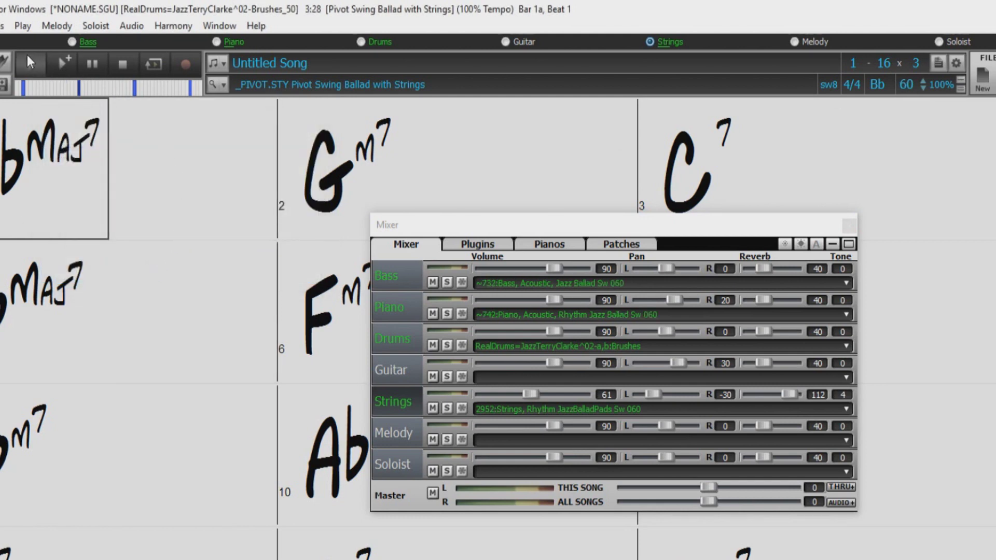
left_click(31, 64)
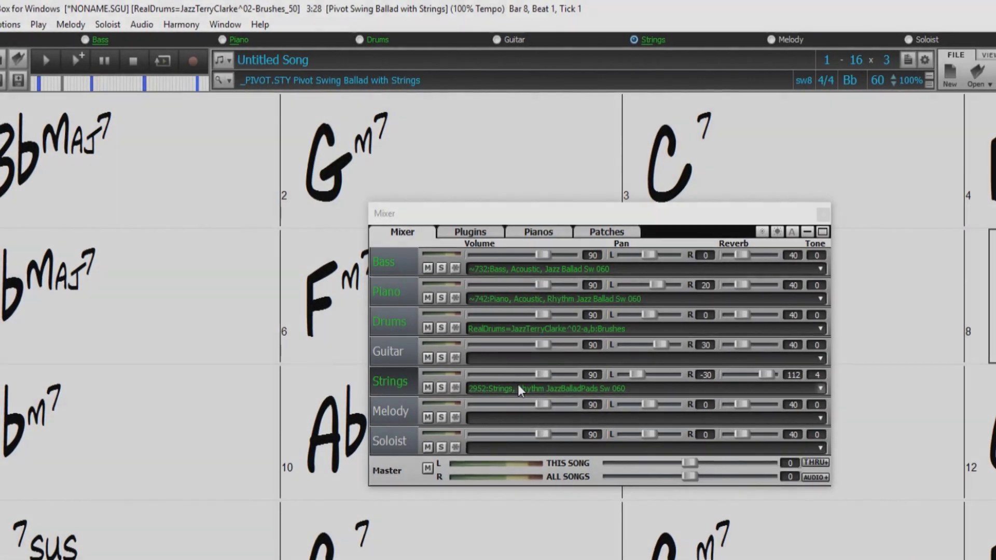
right_click(518, 382)
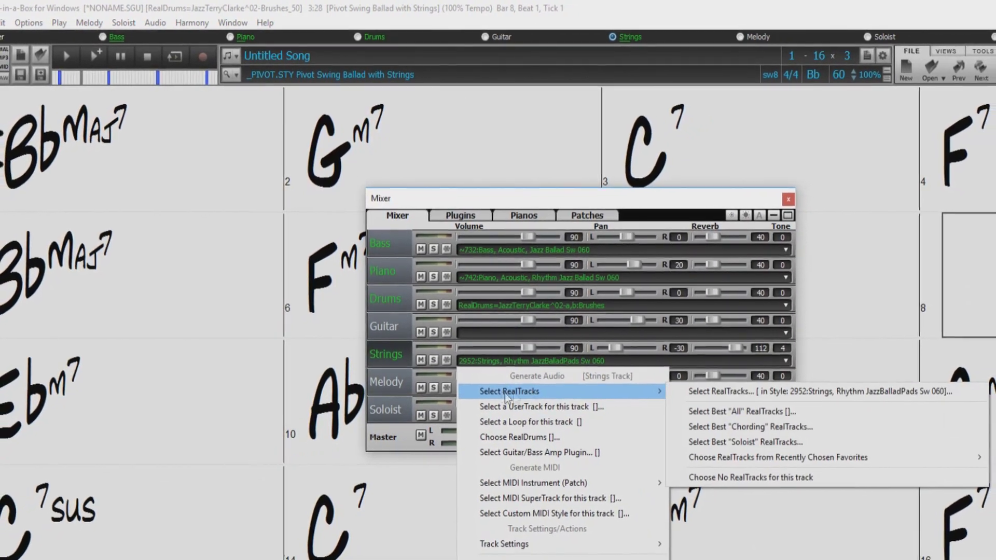
mouse_move(498, 365)
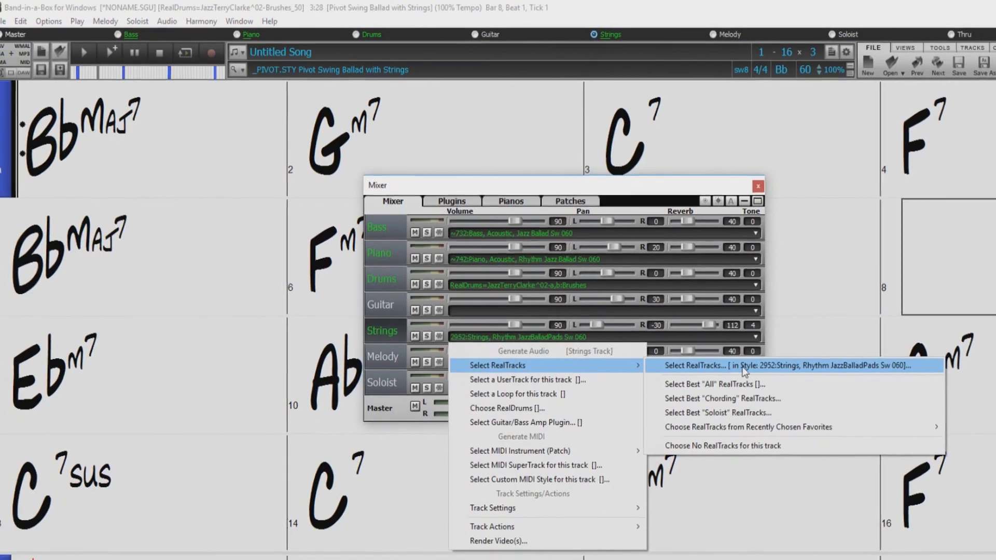
Step: Open Assign RealTracks for the Strings track, with JazzBalladPads highlighted
left_click(741, 366)
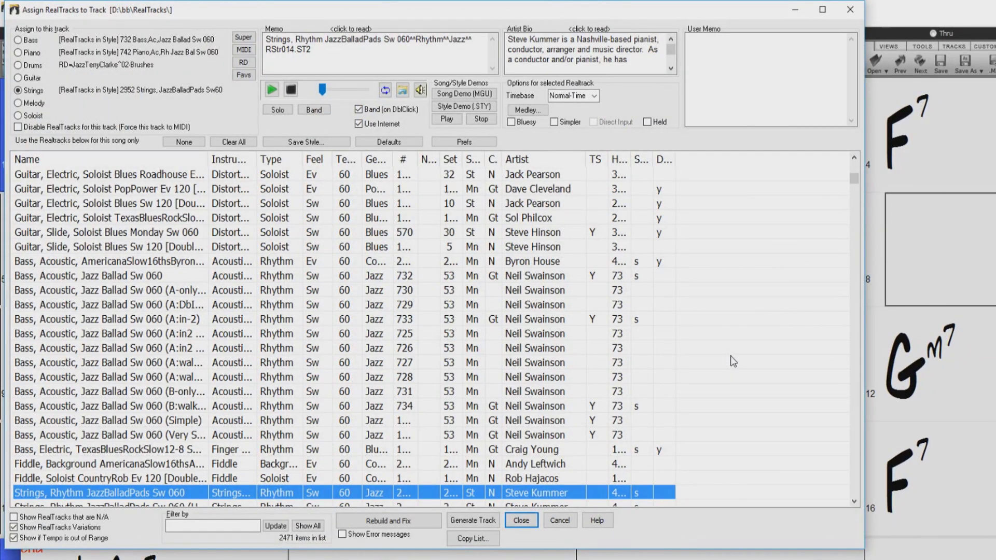
Step: Sort RealTracks by name, instrument, feel and tempo, then assign Horn Section CroonerBallad11
left_click(66, 160)
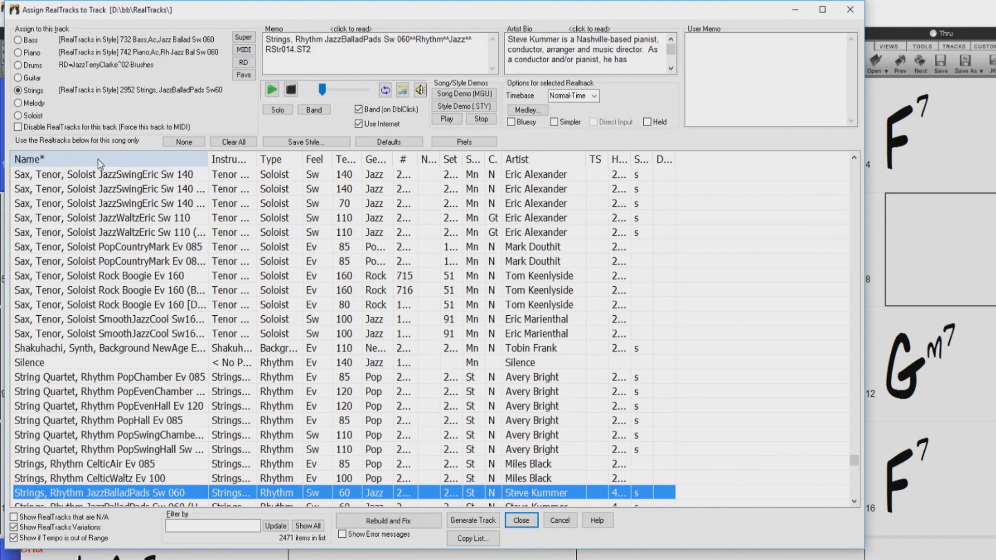
left_click(233, 160)
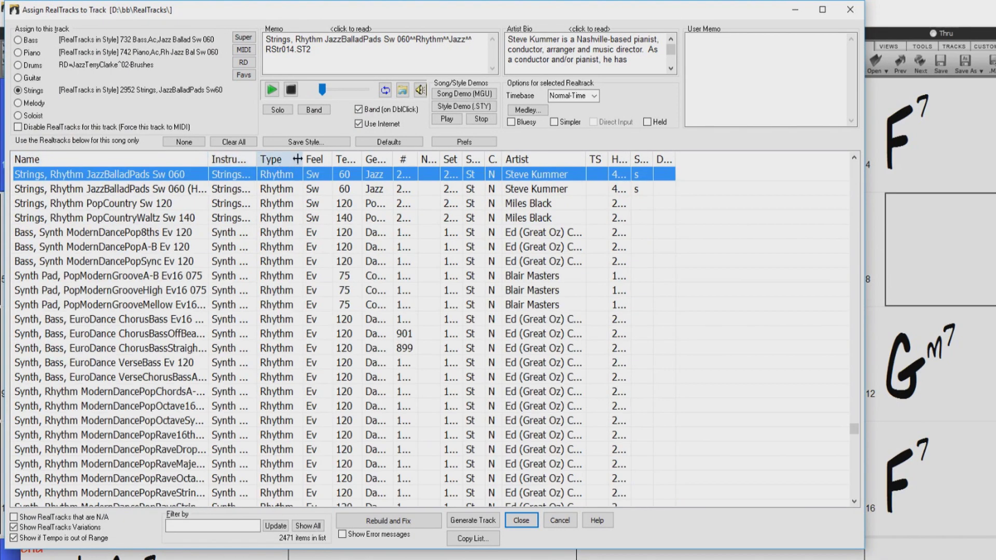
left_click(319, 161)
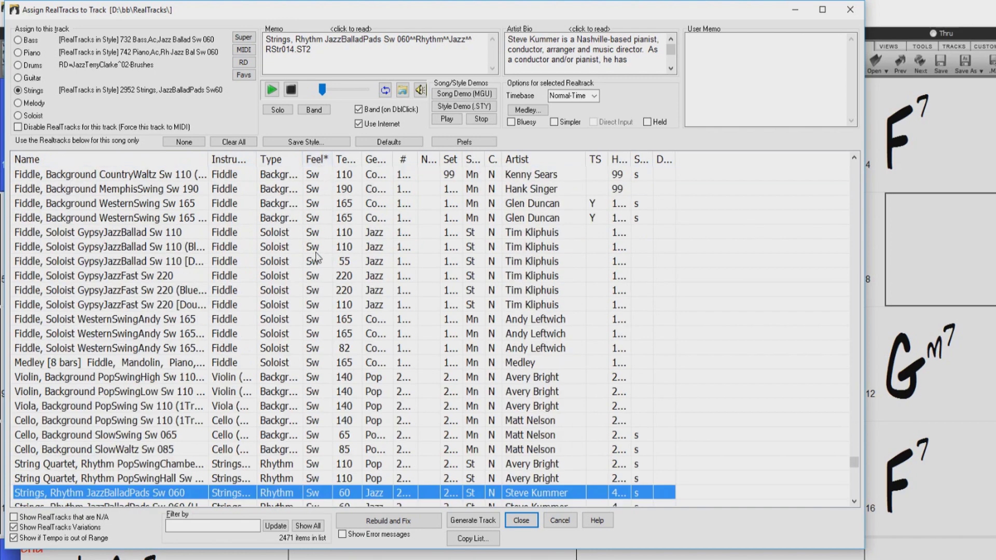
left_click(347, 164)
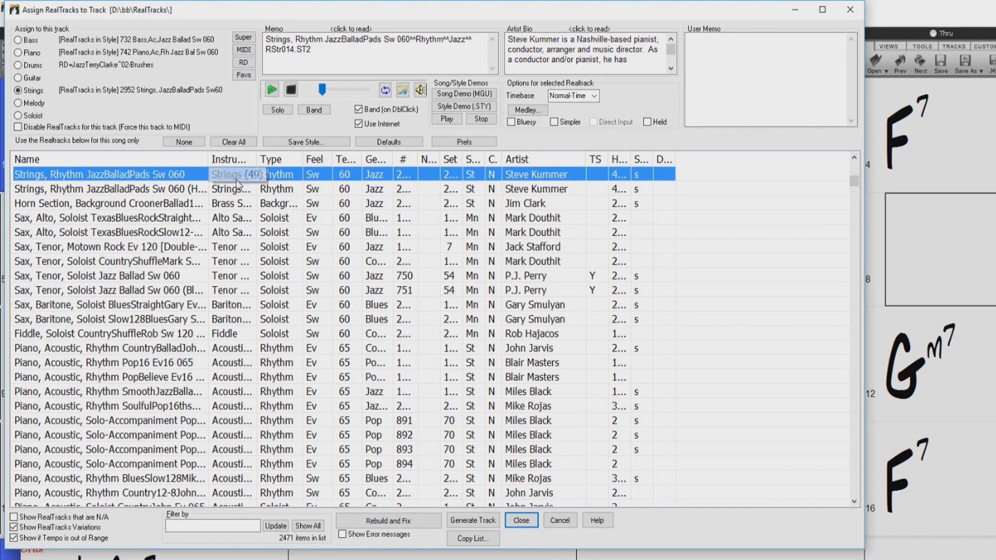
left_click(131, 205)
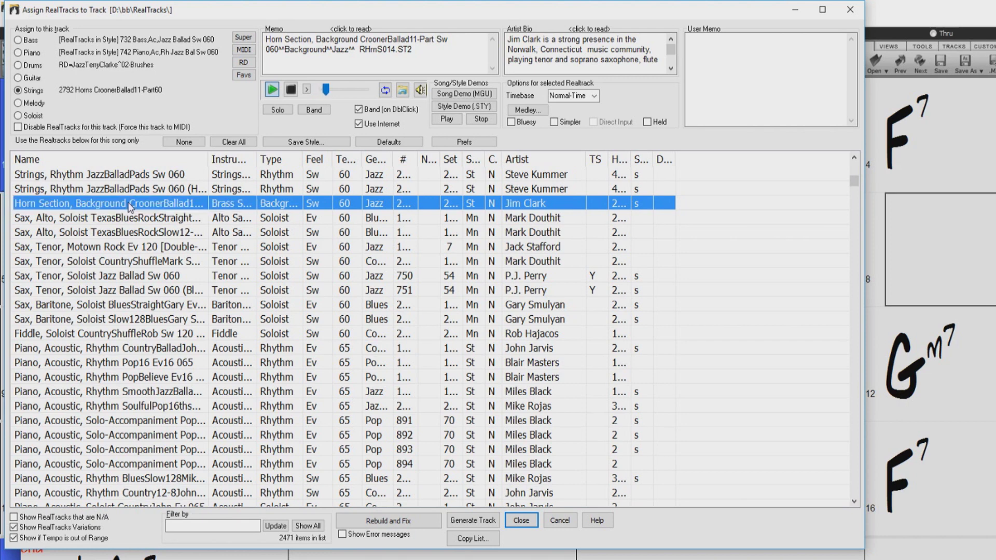
left_click(278, 110)
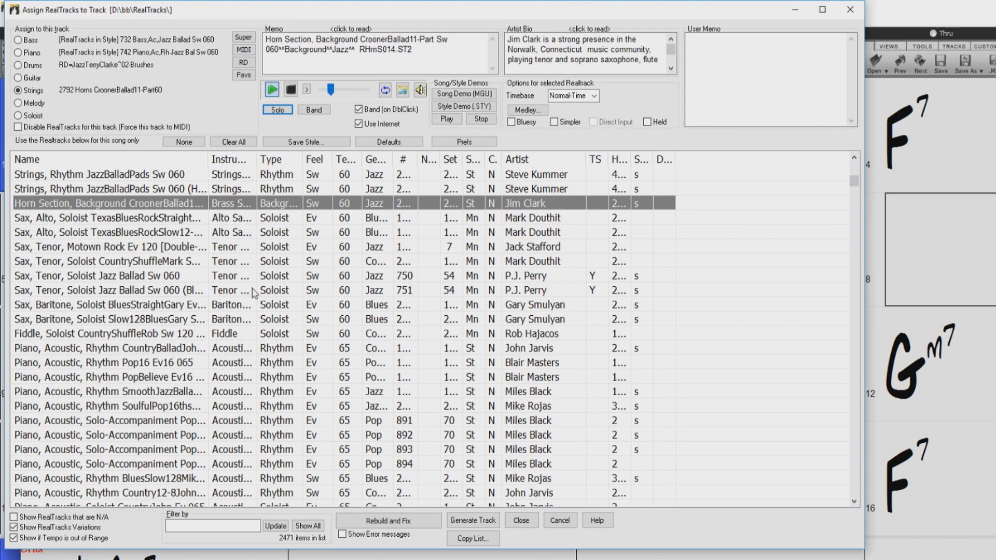
Step: Close Assign RealTracks keeping the horns, and lower the Horn Section volume
left_click(523, 521)
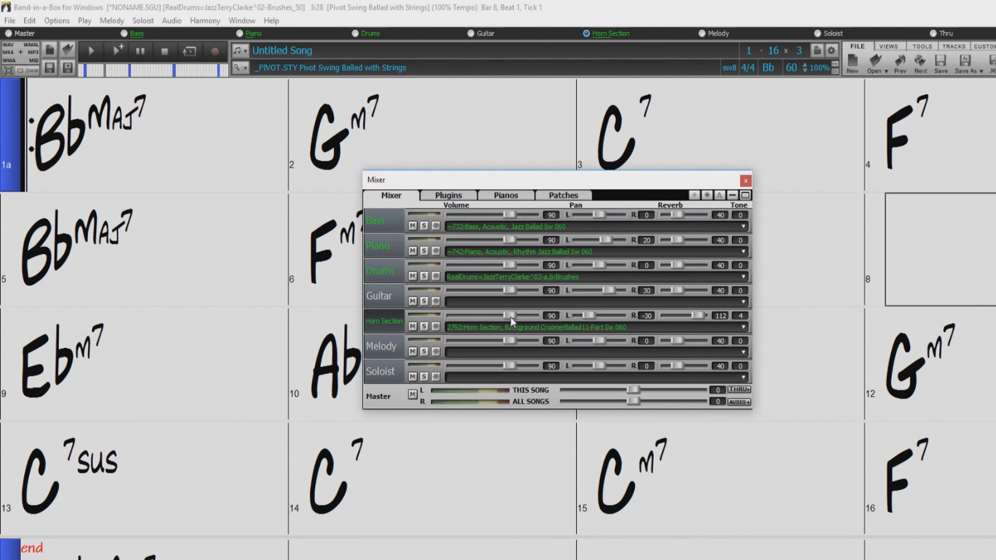
left_click_drag(511, 316, 491, 316)
Step: Return to the first bar, then generate and play the song
left_click(117, 98)
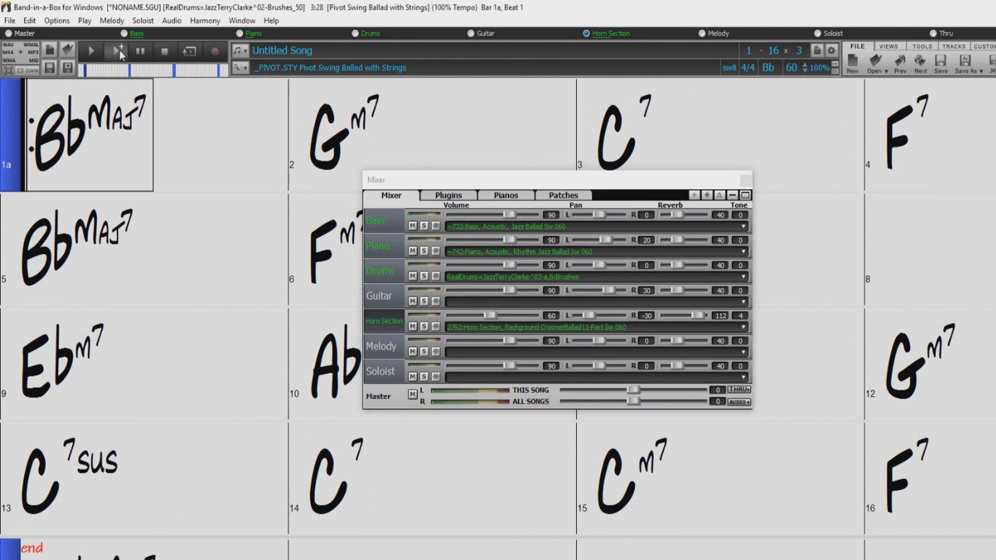
left_click(118, 50)
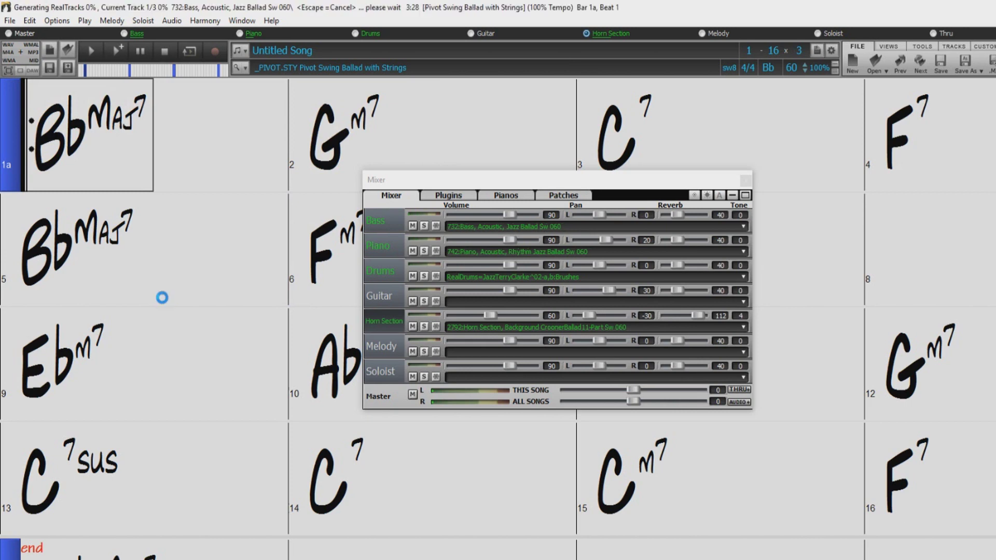